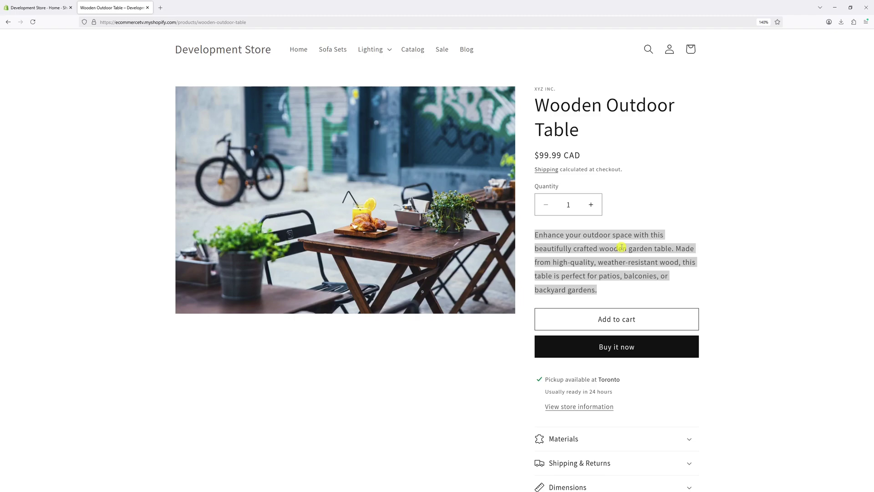
From the admin's Online Store themes, start customizing the current Dawn 15.3.0 theme.
click(38, 8)
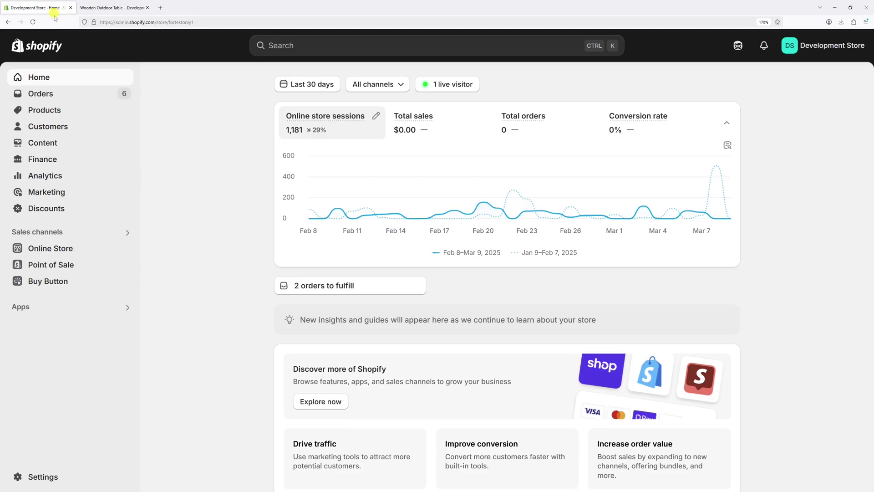
click(61, 247)
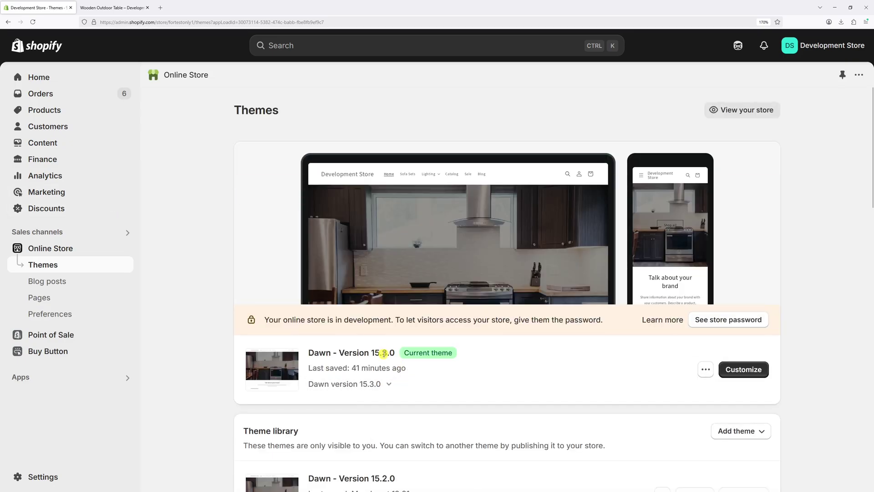
click(744, 369)
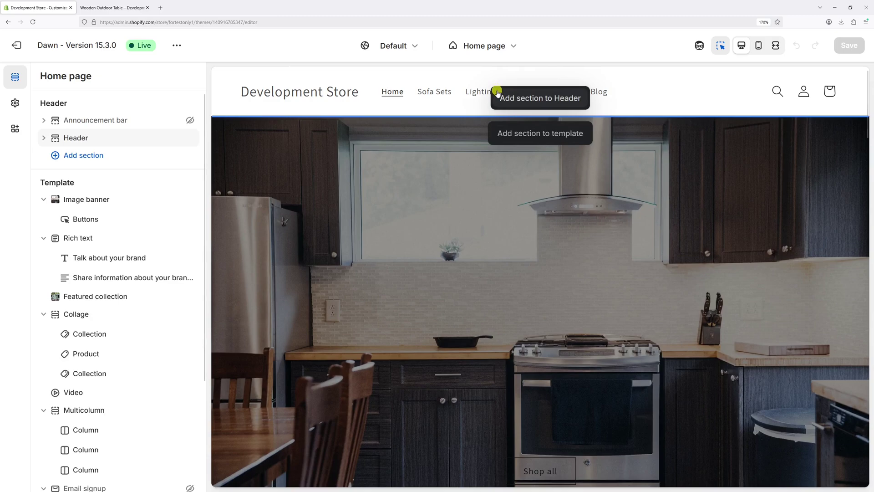
Switch the editor preview to Products > Default product (Vanilla candle (Copy)).
click(504, 49)
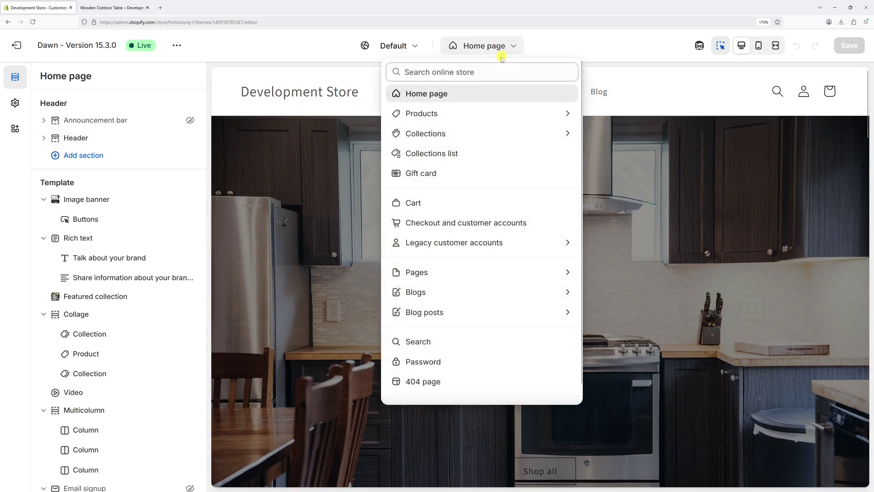
click(453, 113)
click(442, 130)
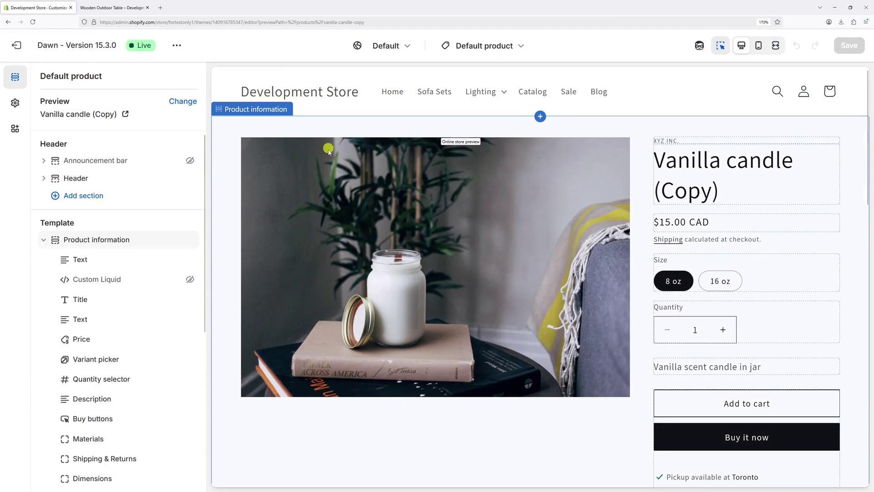
Reveal the Product information section's Custom CSS holding the h2 32px rule.
click(96, 239)
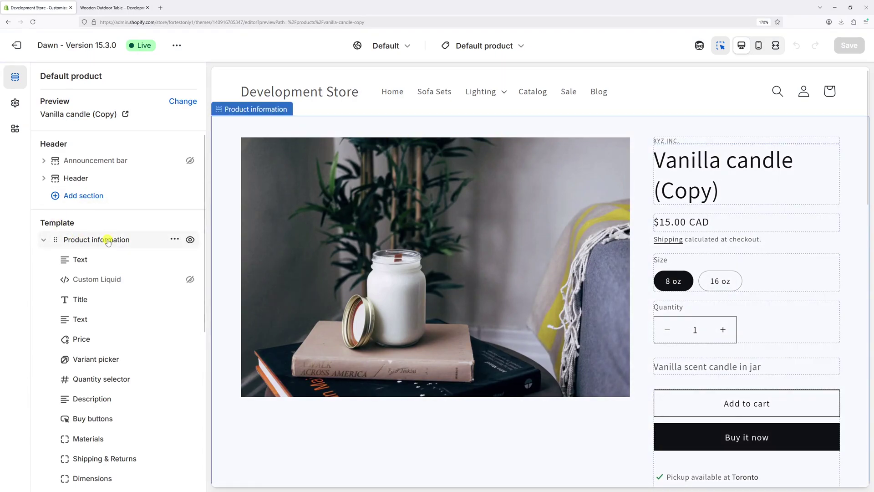
scroll(132, 137, down, 3)
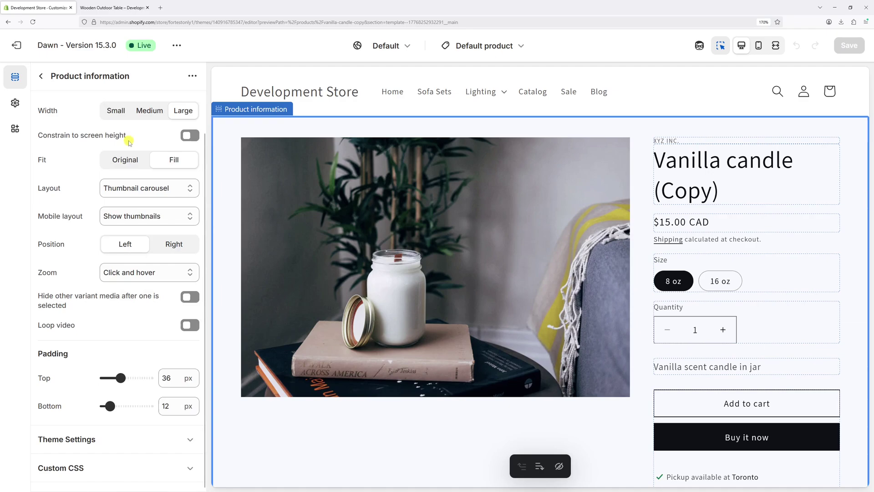
click(119, 471)
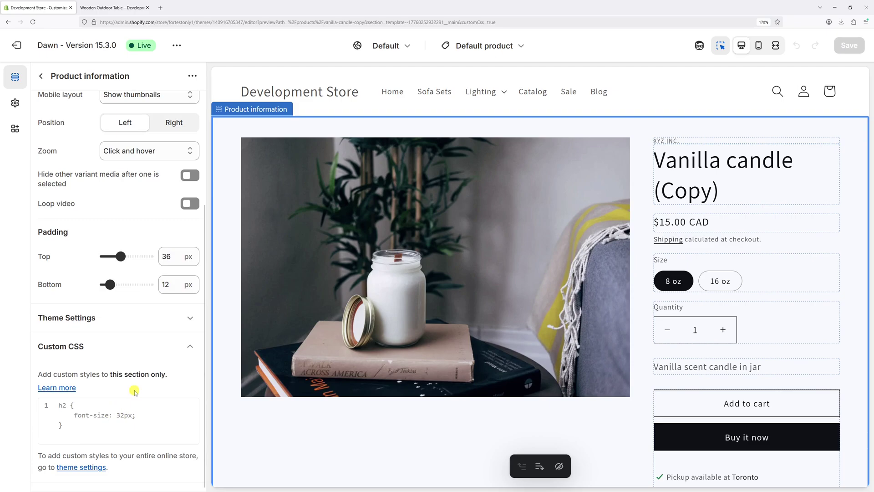
Inspect the Wooden Outdoor Table description paragraph's markup on the storefront.
click(113, 8)
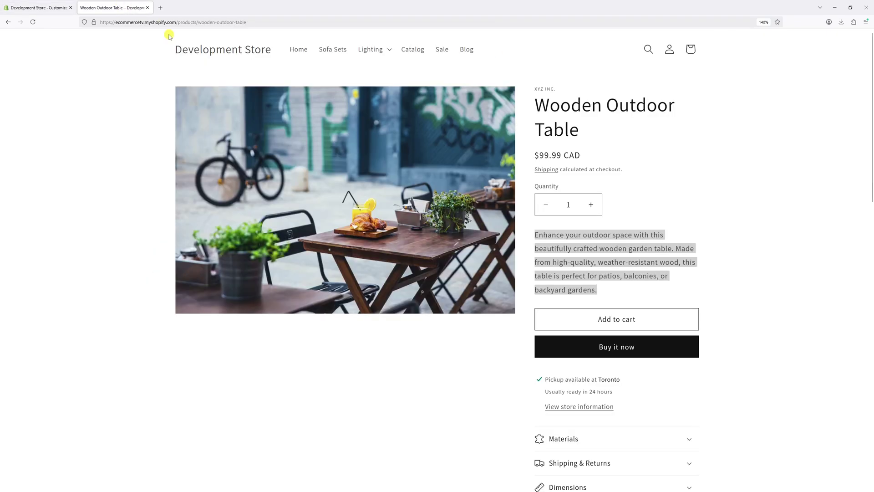
right_click(595, 252)
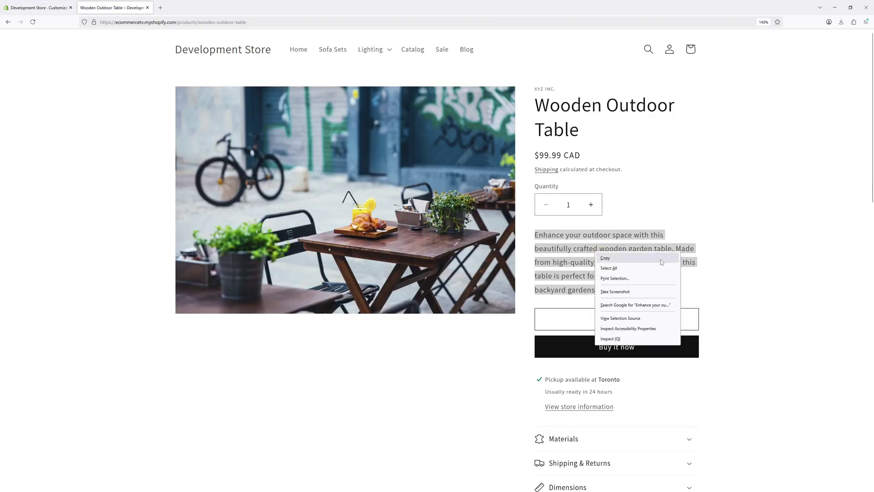
click(612, 339)
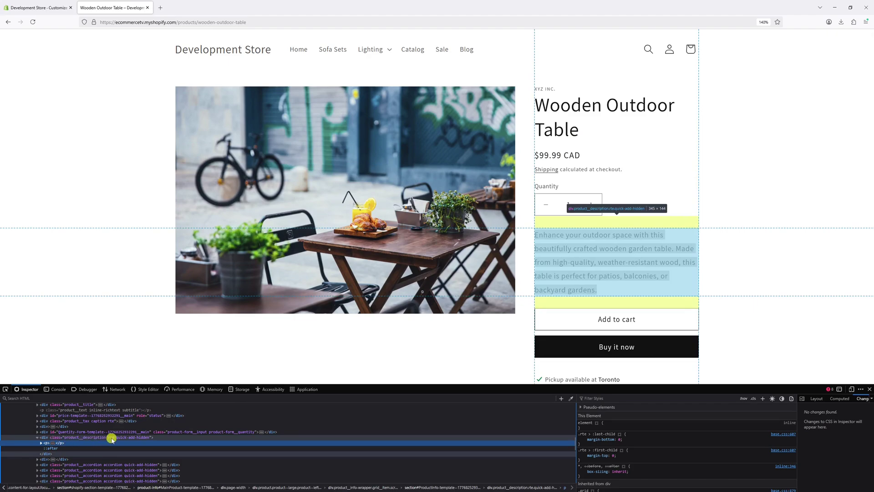
Replace the Custom CSS with .product__description.rte { font-size: 20px; } and save the theme.
click(38, 7)
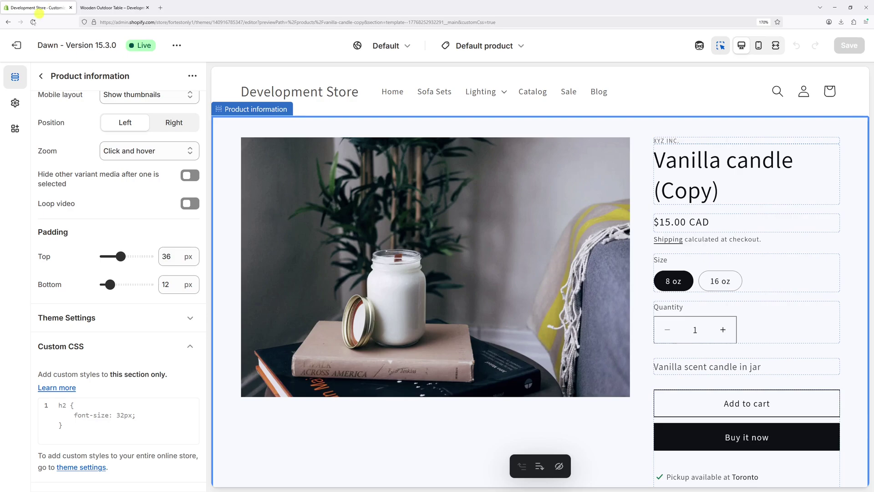
click(94, 413)
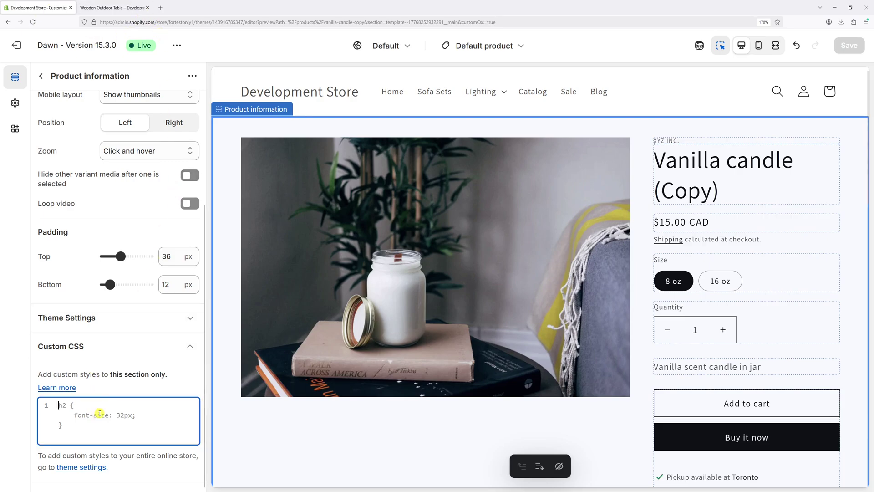
text(.product__)
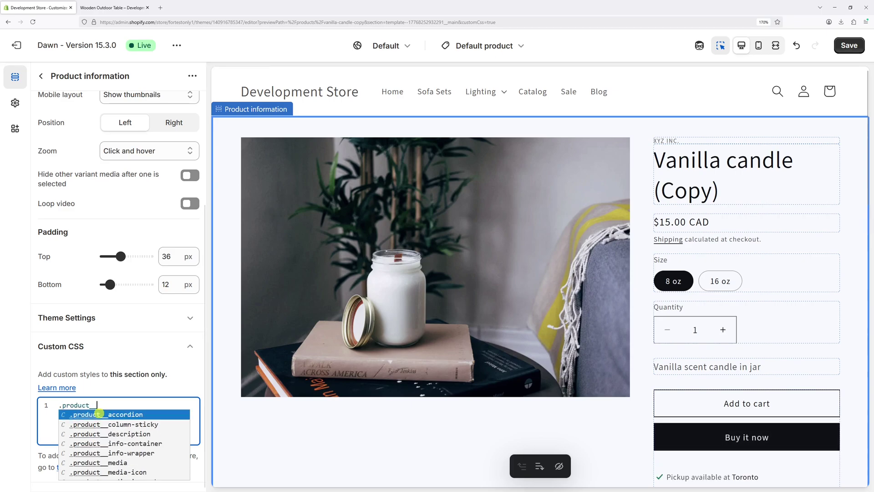
text(description)
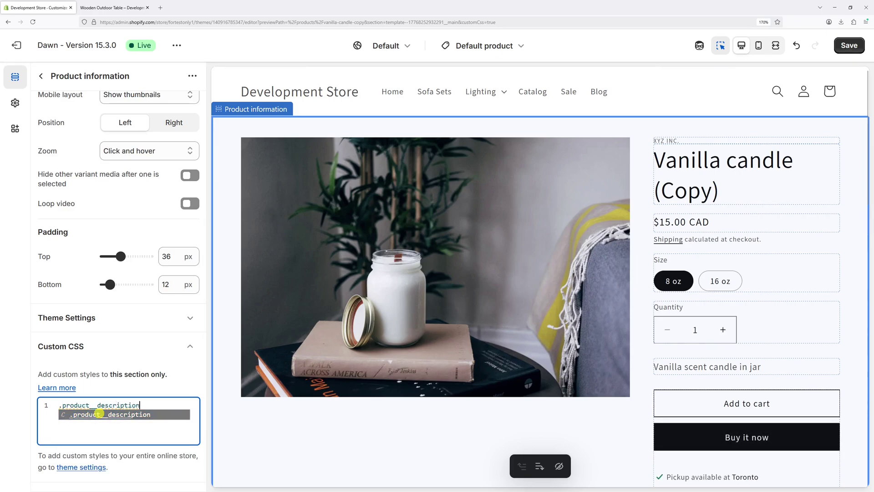
text(.rte{)
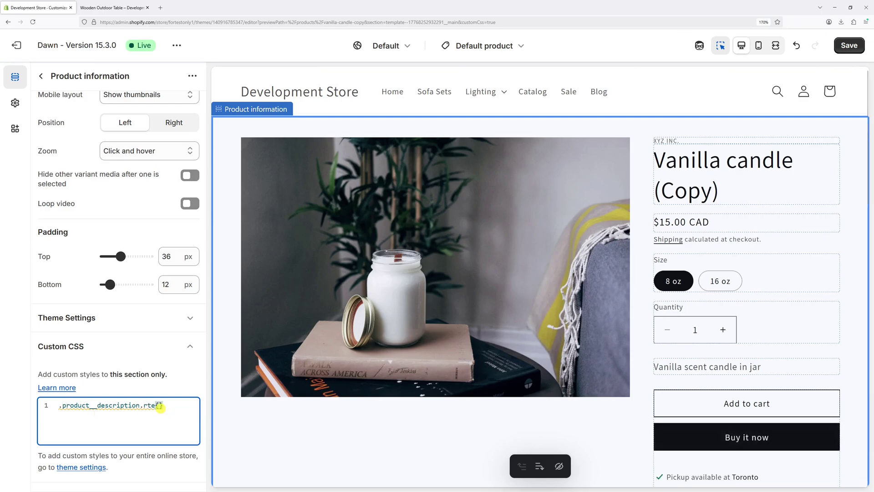
key(Return)
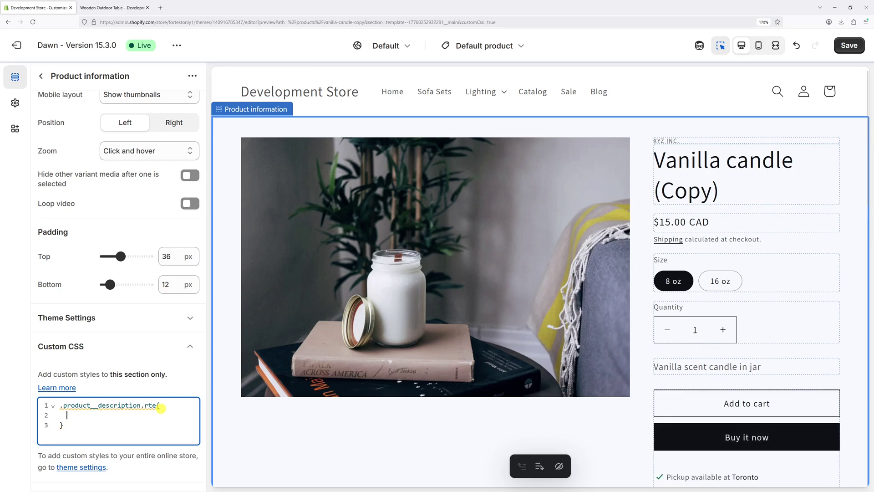
text(font-size:)
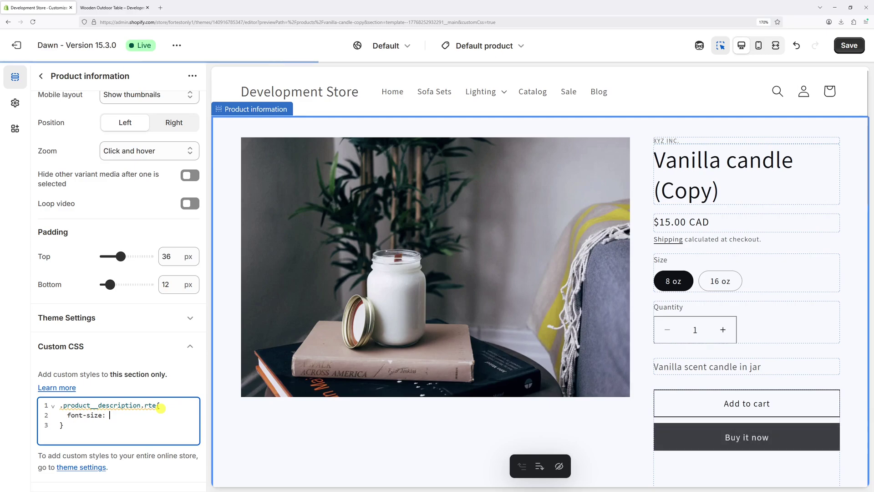
text( 20p)
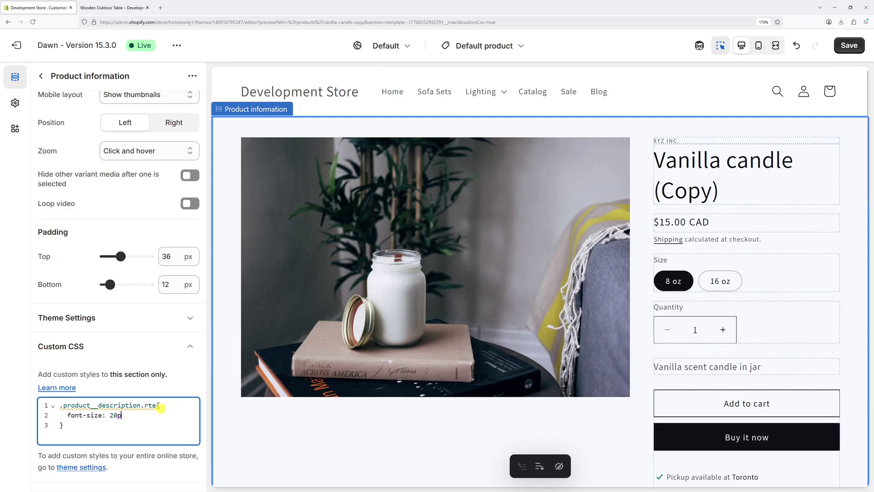
text(x;)
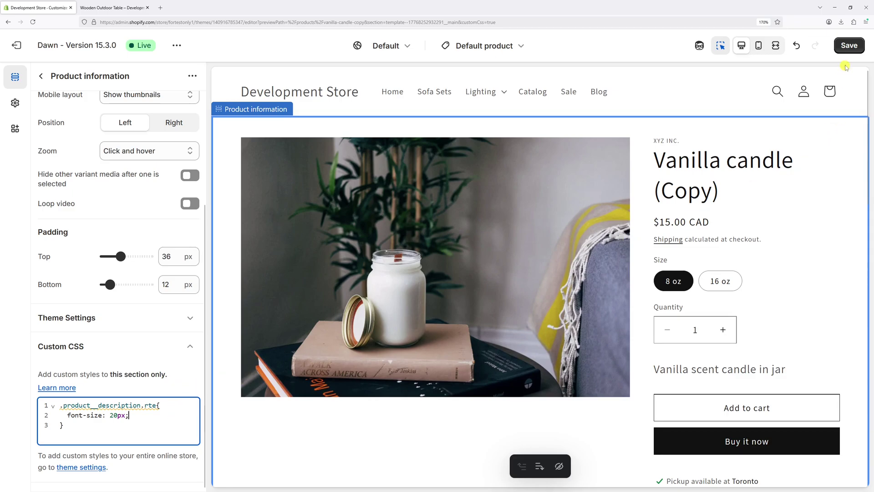
click(849, 46)
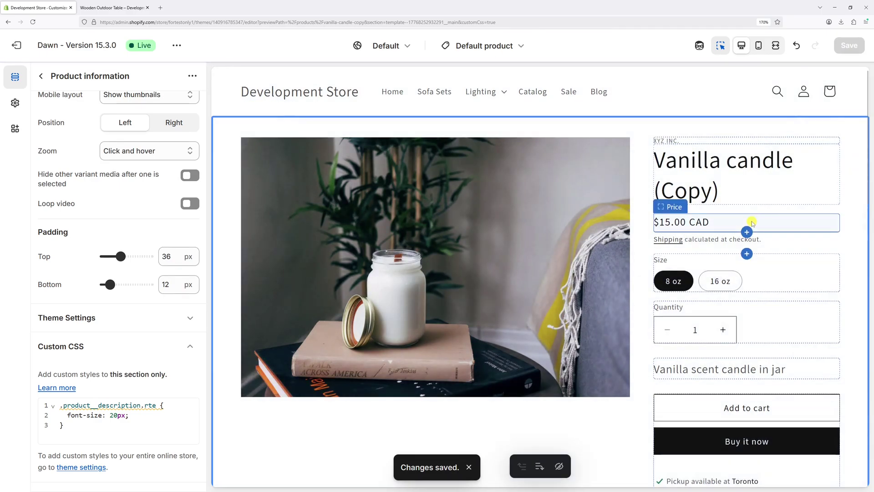
Check the enlarged Wooden Outdoor Table description and close the developer inspector.
click(113, 8)
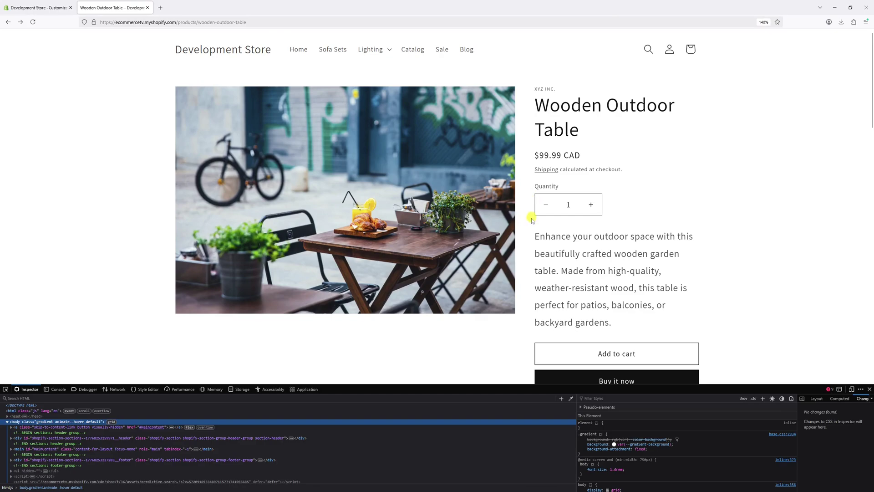
drag(538, 237, 632, 287)
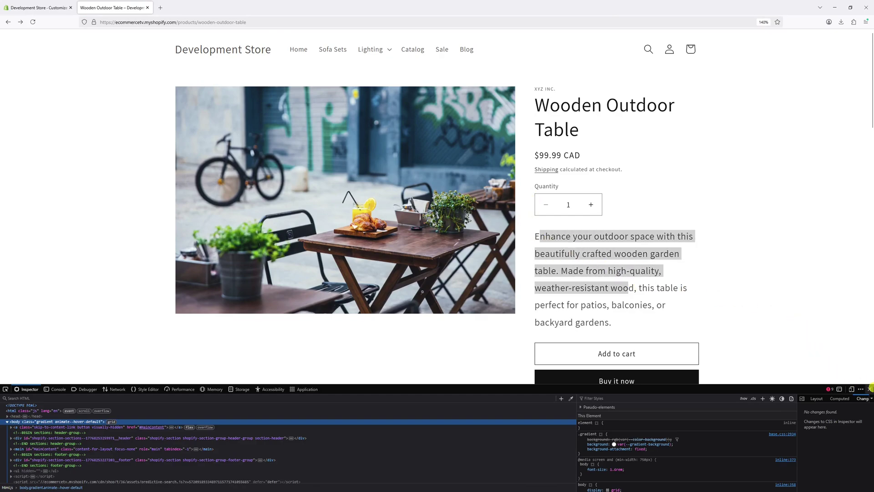
click(869, 394)
Verify the Vanilla candle description size via the Sale collection product page.
click(442, 49)
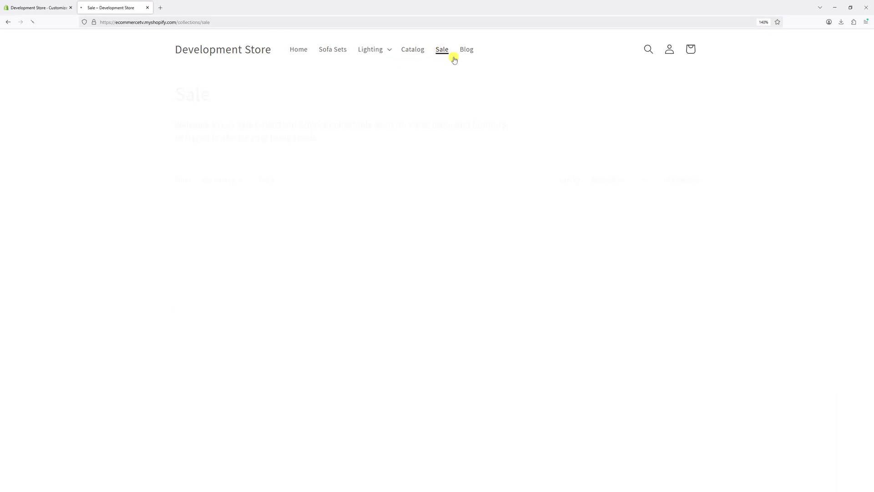
click(287, 260)
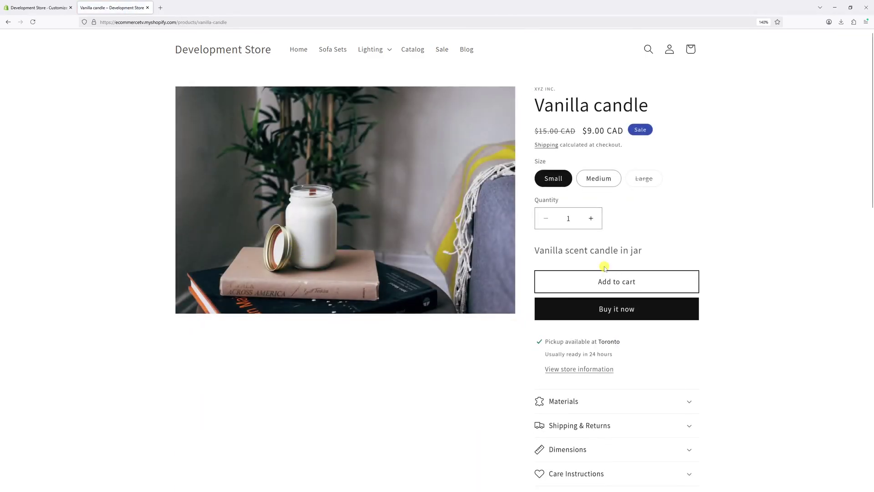
drag(655, 249, 536, 250)
click(578, 247)
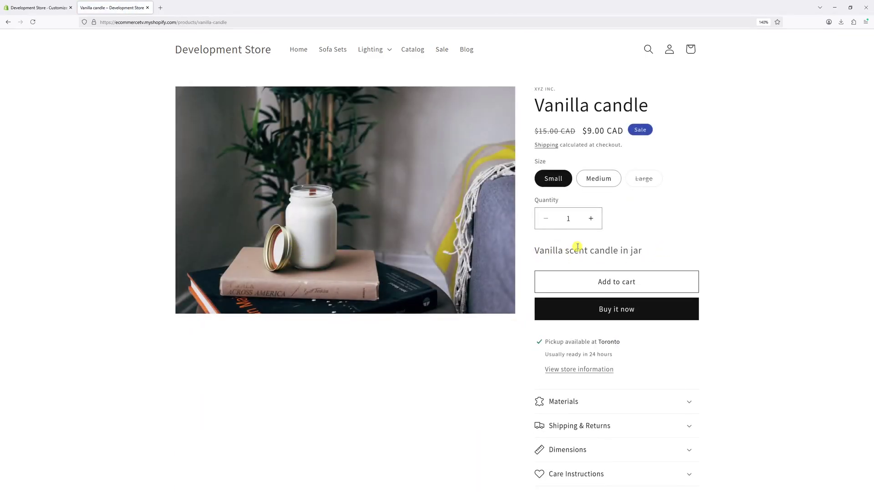